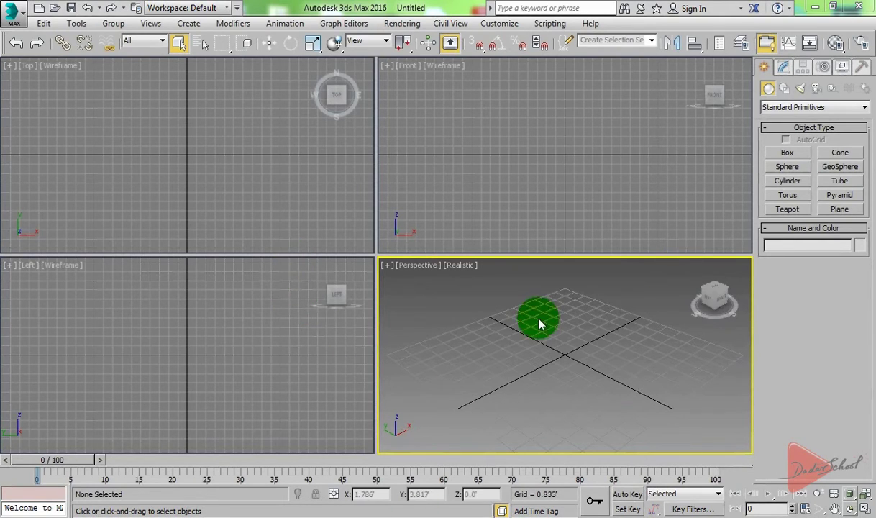
Step: Create a box about 6.7 by 7.5 by 4.9 units on the Perspective grid
click(788, 152)
mouse_move(603, 298)
mouse_down()
mouse_move(562, 320)
mouse_move(549, 486)
mouse_up()
click(655, 383)
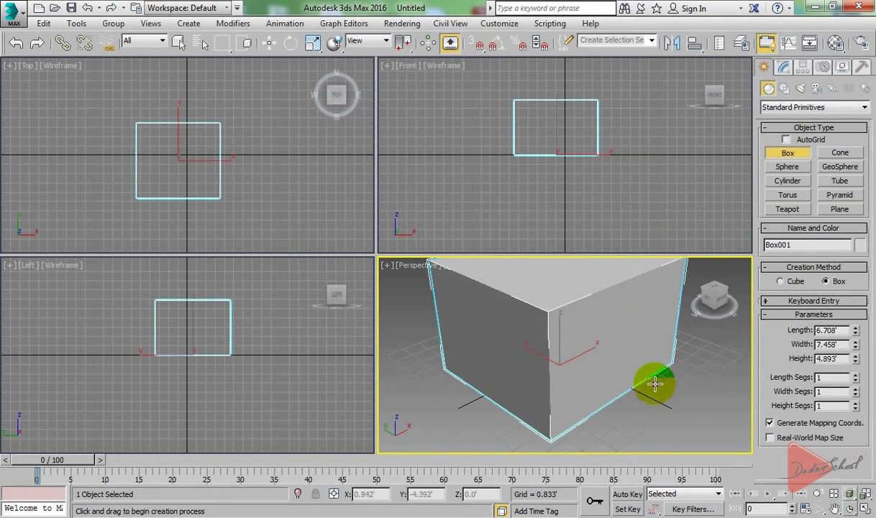
right_click(699, 422)
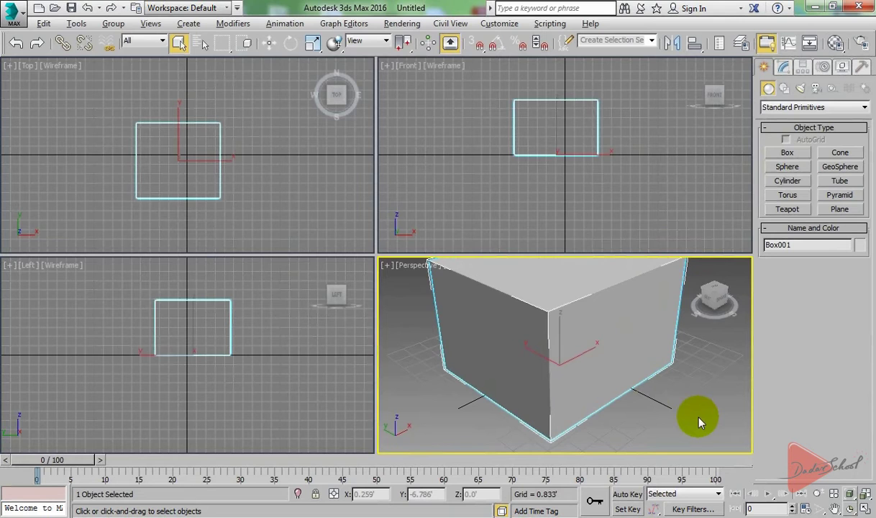
Step: Maximize the Perspective viewport with Alt+W and orbit, pan and zoom to frame the box
key(alt+w)
mouse_move(492, 218)
alt+middle_down()
mouse_move(518, 326)
mouse_move(519, 287)
mouse_move(583, 258)
mouse_move(555, 317)
mouse_move(469, 304)
alt+middle_up()
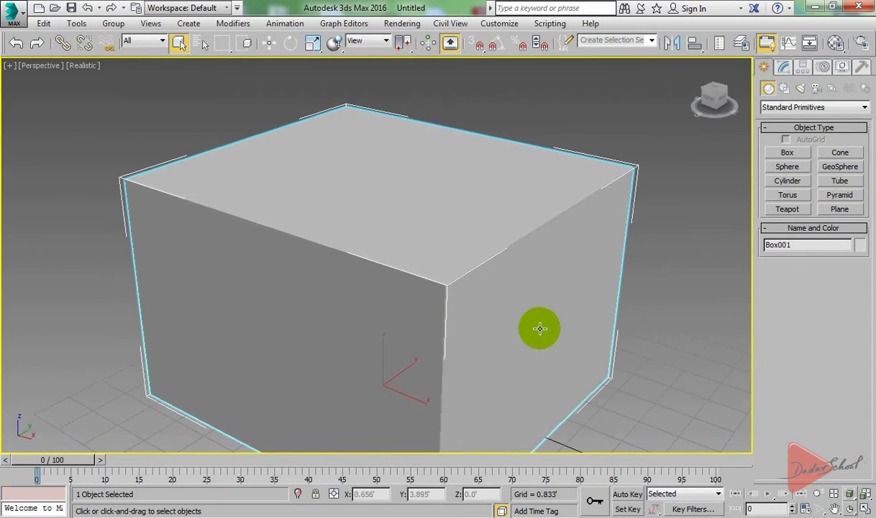
middle_drag(544, 352, 524, 303)
scroll(524, 303, down, 4)
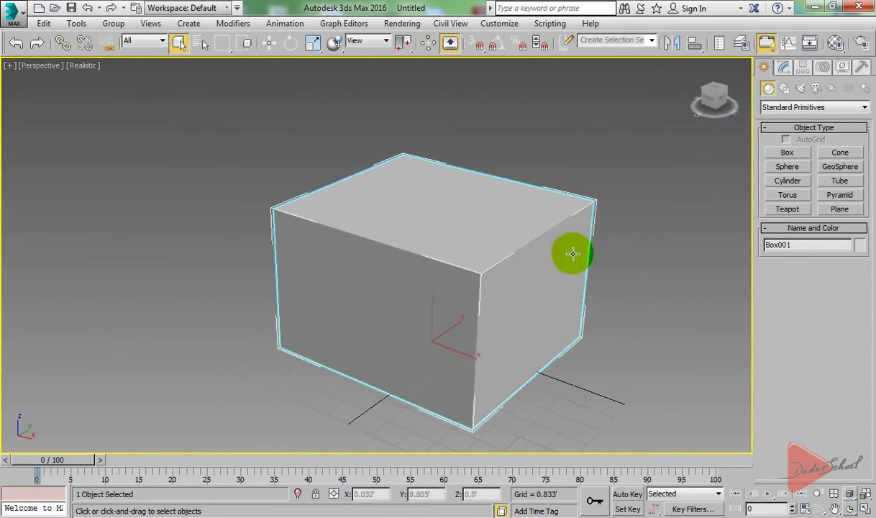
Step: Resize Box001 to 2.93' long, 2.888' wide and 1.321' high, then return to standard primitives
click(784, 70)
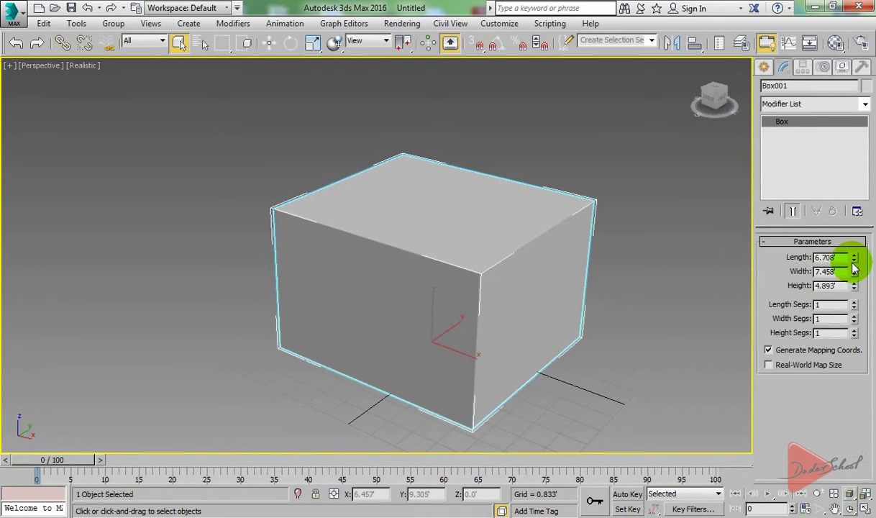
mouse_move(855, 259)
mouse_down()
mouse_move(860, 297)
mouse_move(846, 313)
mouse_move(855, 307)
mouse_move(861, 342)
mouse_move(840, 335)
mouse_up()
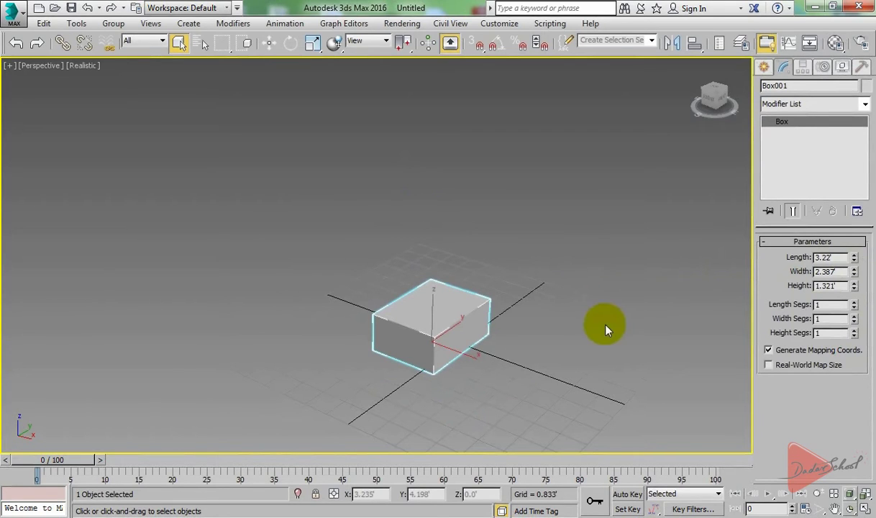
middle_drag(547, 337, 544, 325)
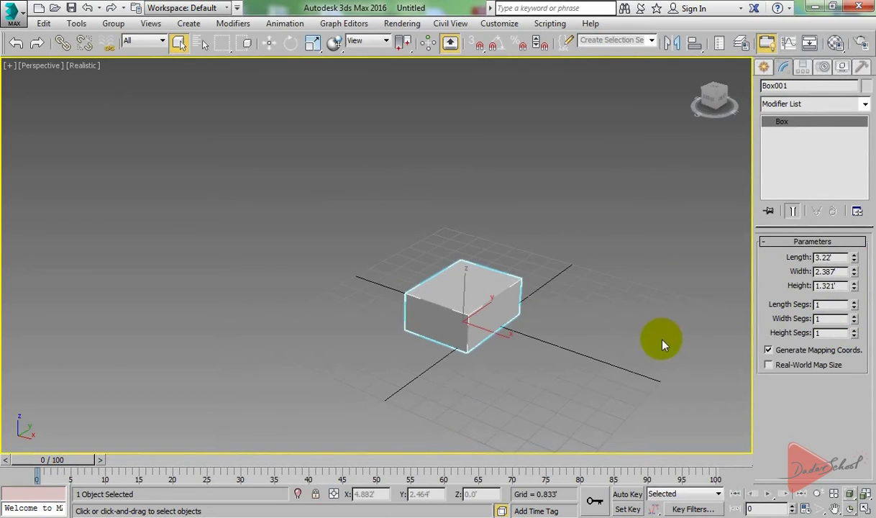
scroll(582, 341, up, 1)
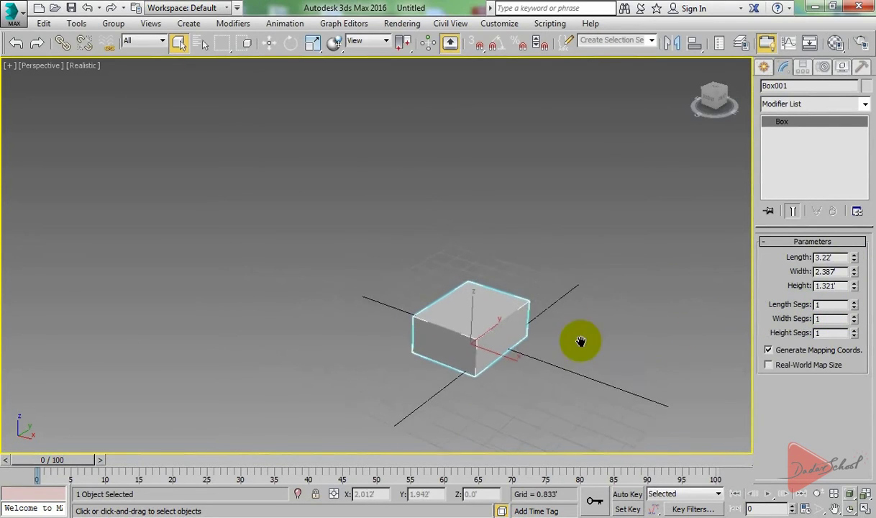
scroll(503, 338, up, 3)
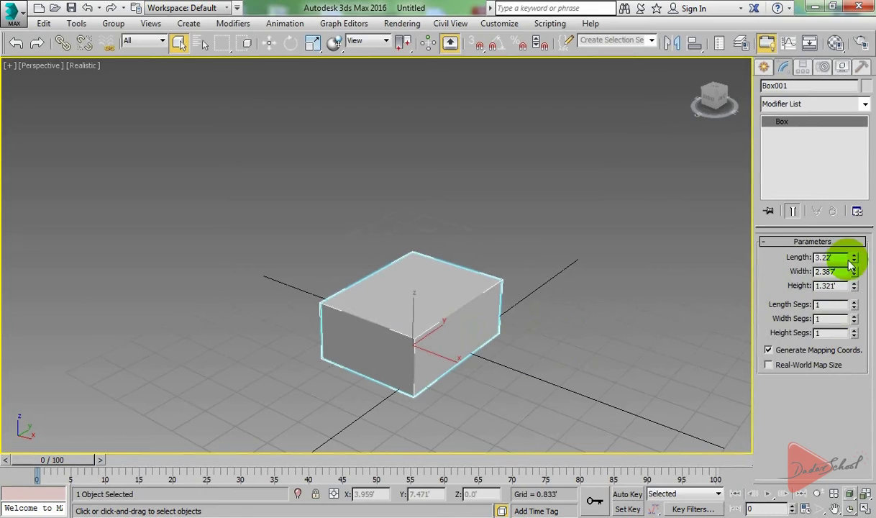
mouse_move(855, 257)
mouse_down()
mouse_move(855, 266)
mouse_move(854, 254)
mouse_up()
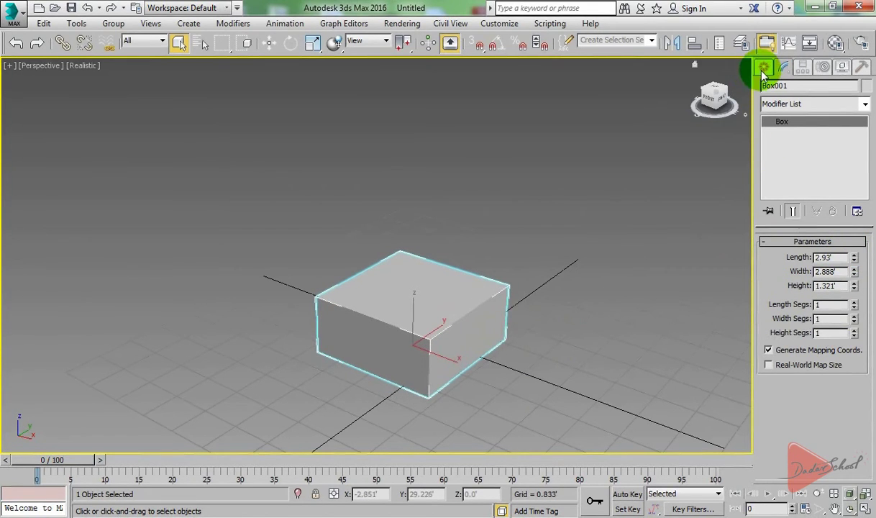
middle_drag(626, 273, 539, 254)
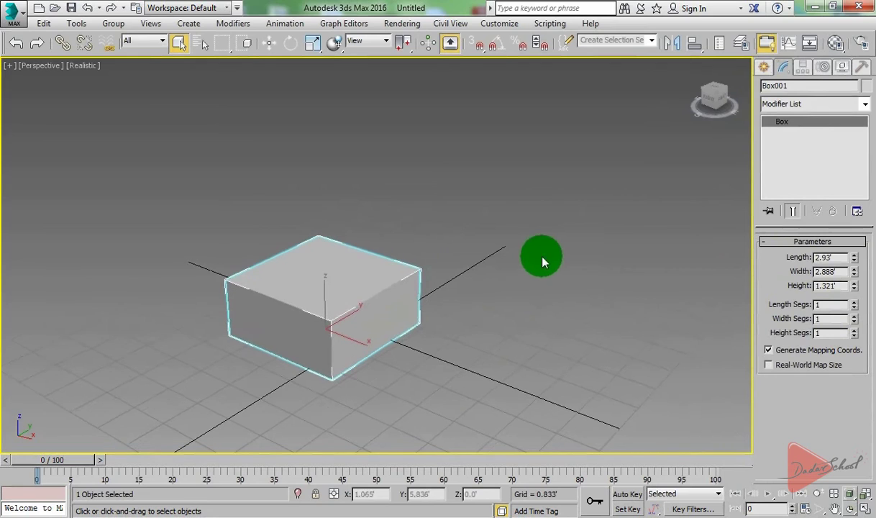
click(763, 66)
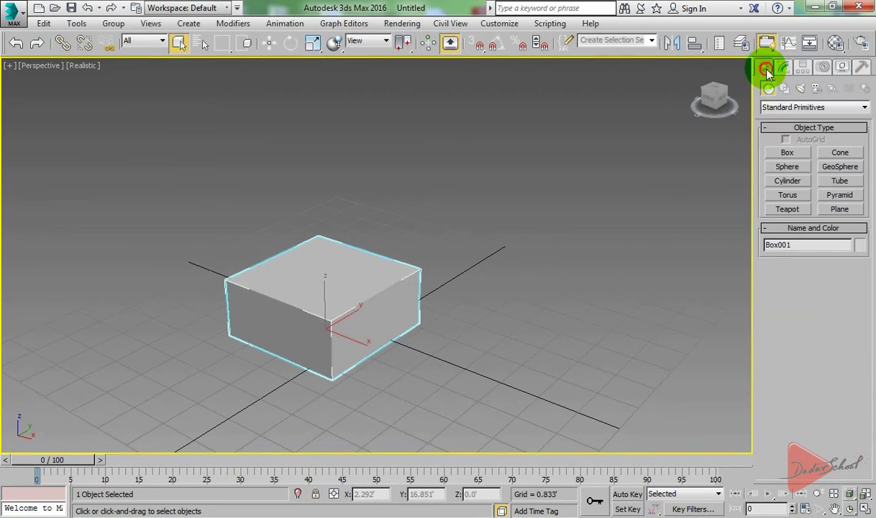
Step: Create Cylinder001 beside the box with radius 1.576' and height 5.211', showing its parameters
click(787, 181)
middle_drag(592, 284, 378, 319)
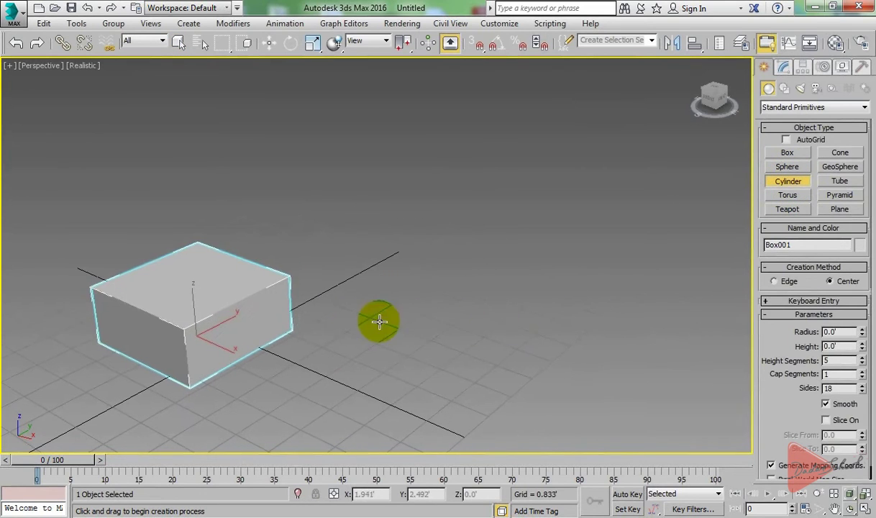
mouse_move(456, 356)
mouse_down()
mouse_move(487, 397)
mouse_move(485, 385)
mouse_up()
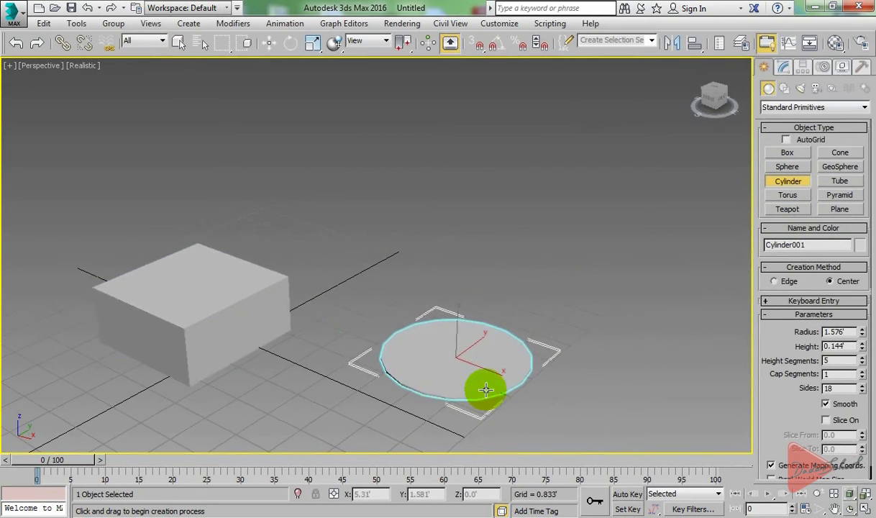
click(460, 133)
right_click(593, 227)
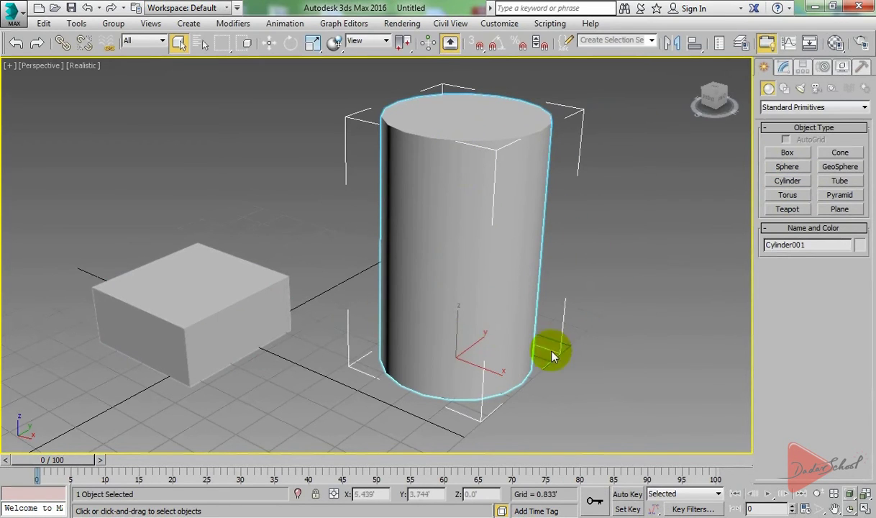
click(786, 75)
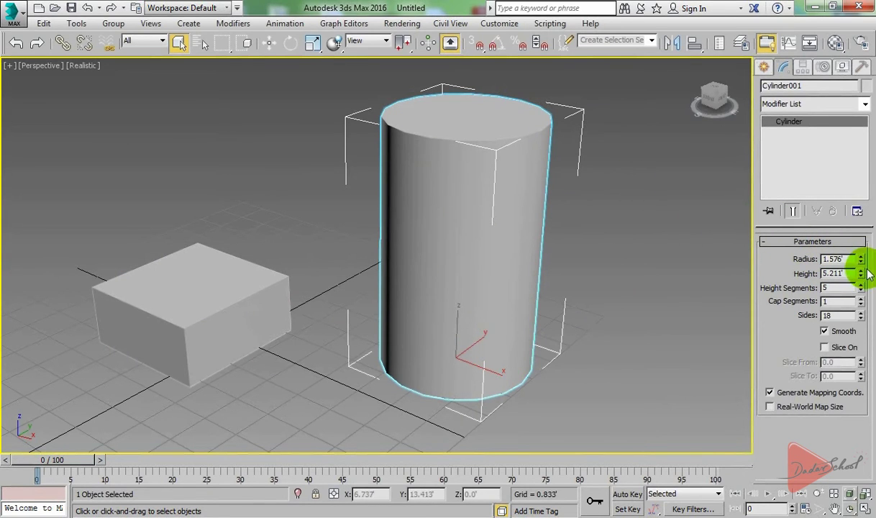
Step: Slim Cylinder001 to radius 0.363' and height 2.241', then return to standard primitives
alt+middle_drag(617, 243, 611, 295)
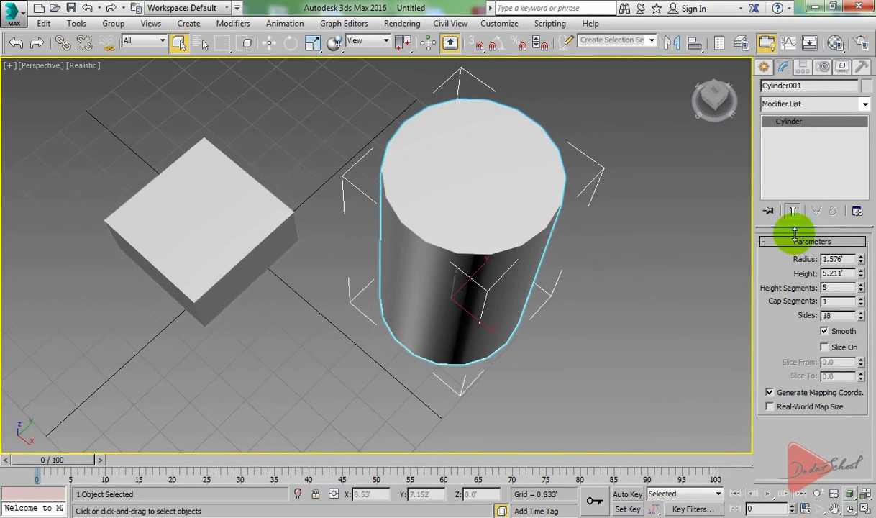
drag(860, 264, 14, 313)
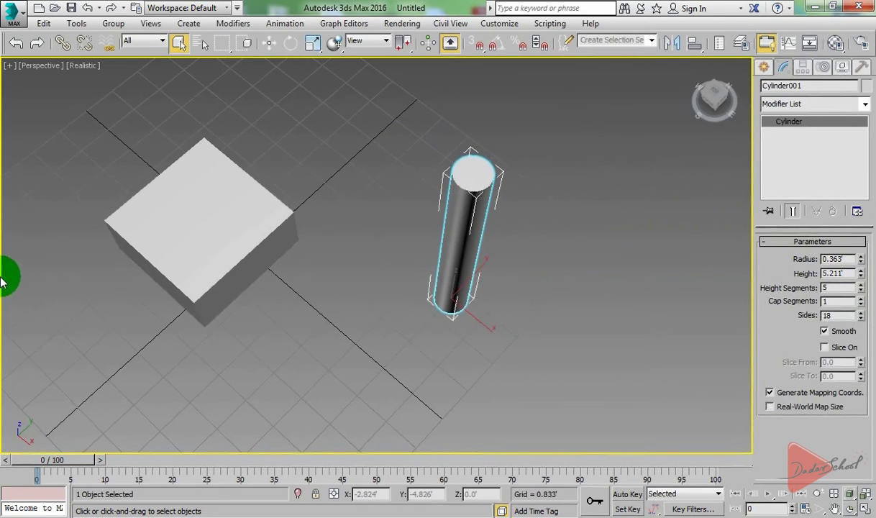
alt+middle_drag(365, 202, 397, 222)
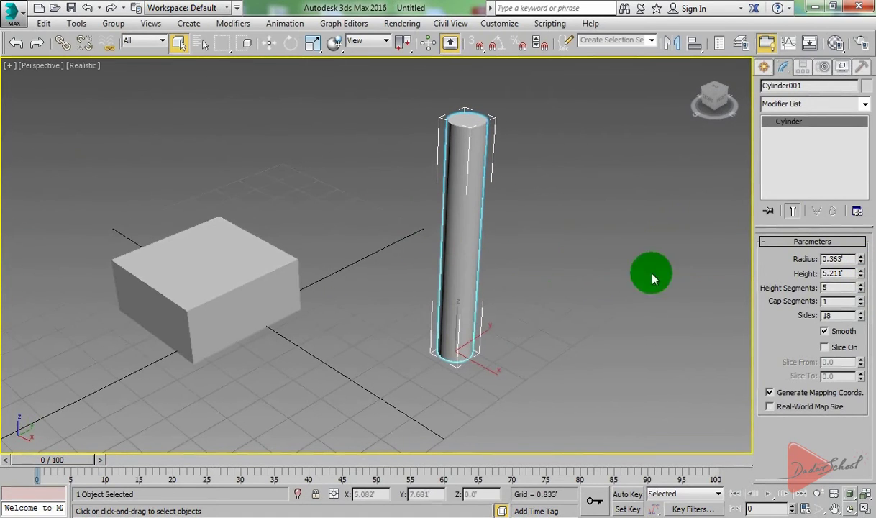
mouse_move(860, 275)
mouse_down()
mouse_move(869, 261)
mouse_move(10, 302)
mouse_up()
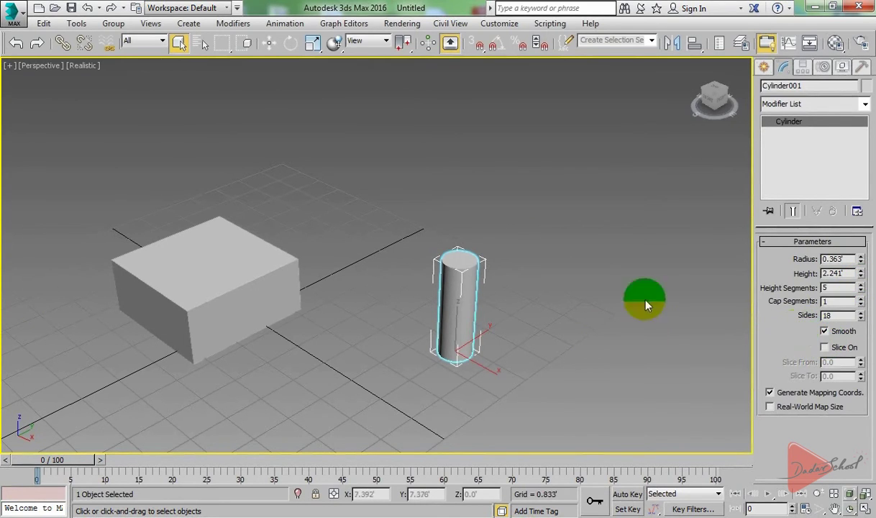
middle_drag(561, 275, 562, 286)
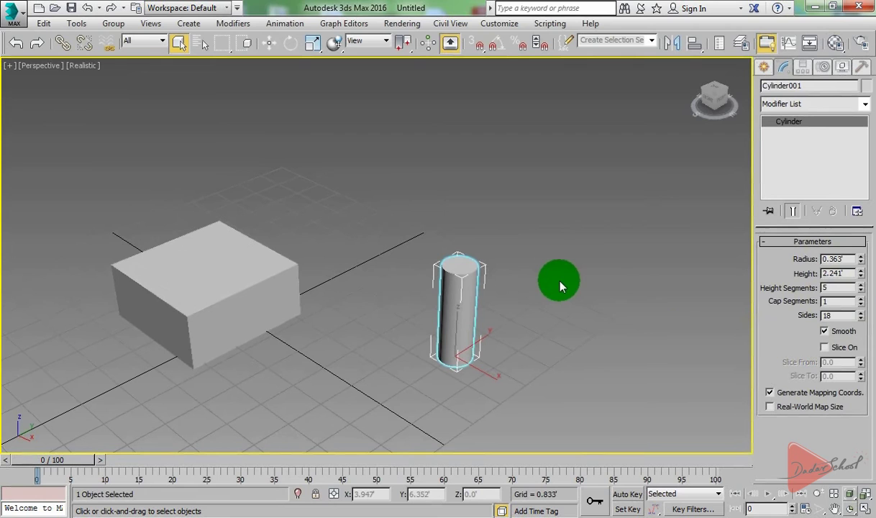
click(764, 68)
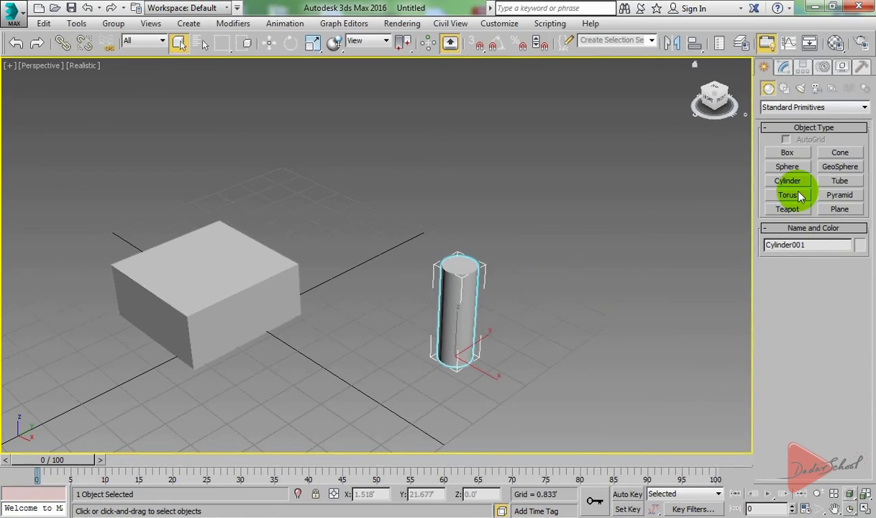
Step: Create Sphere001 in front of the box and cylinder with a 1.606' radius and 32 segments
click(787, 167)
scroll(388, 317, down, 3)
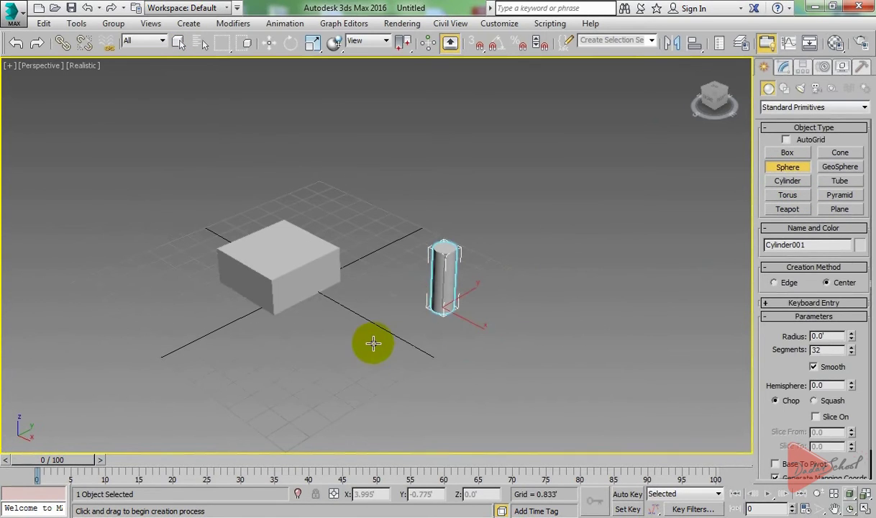
drag(373, 343, 394, 368)
scroll(394, 367, up, 2)
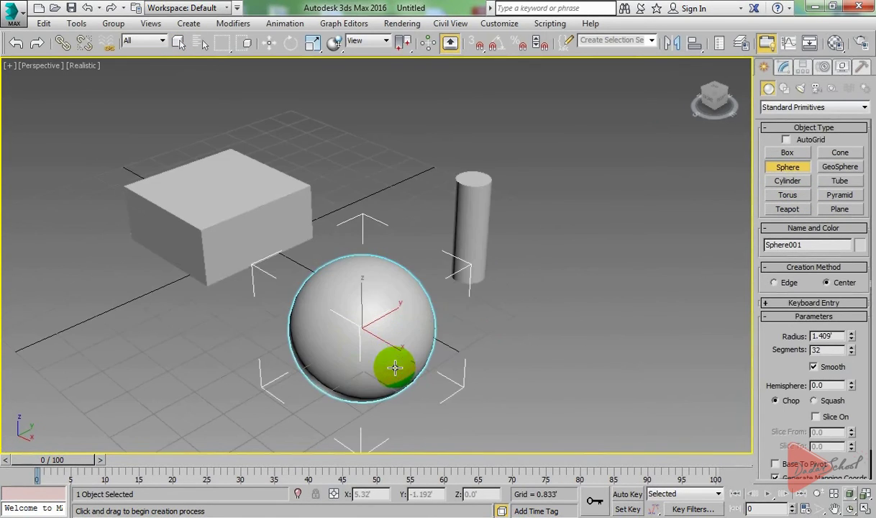
scroll(394, 365, up, 4)
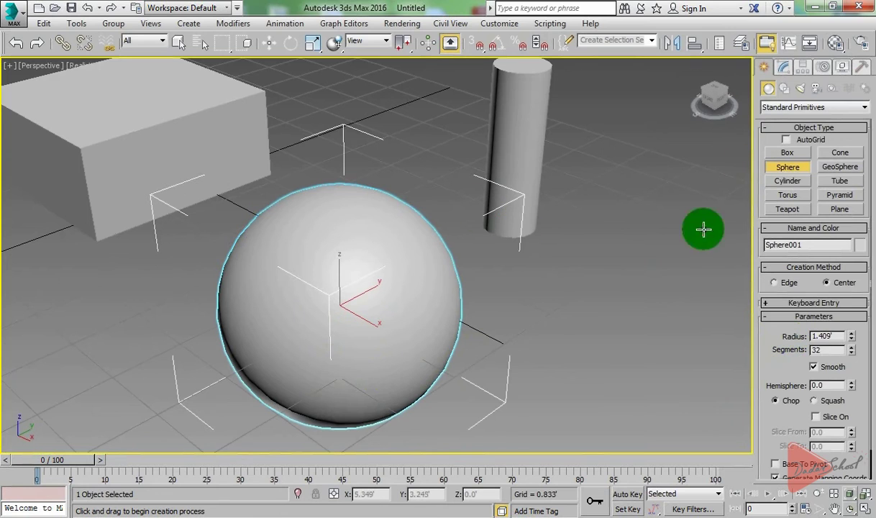
click(802, 67)
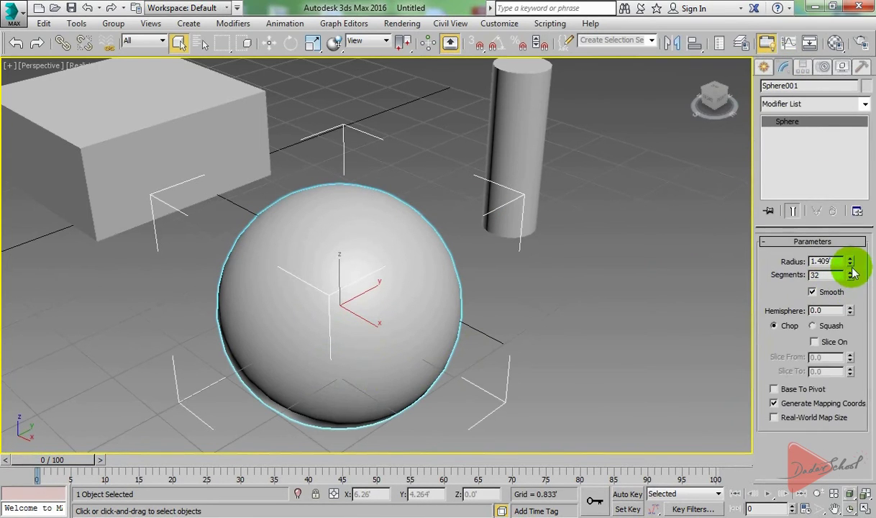
mouse_move(849, 261)
mouse_down()
mouse_move(865, 310)
mouse_move(849, 263)
mouse_up()
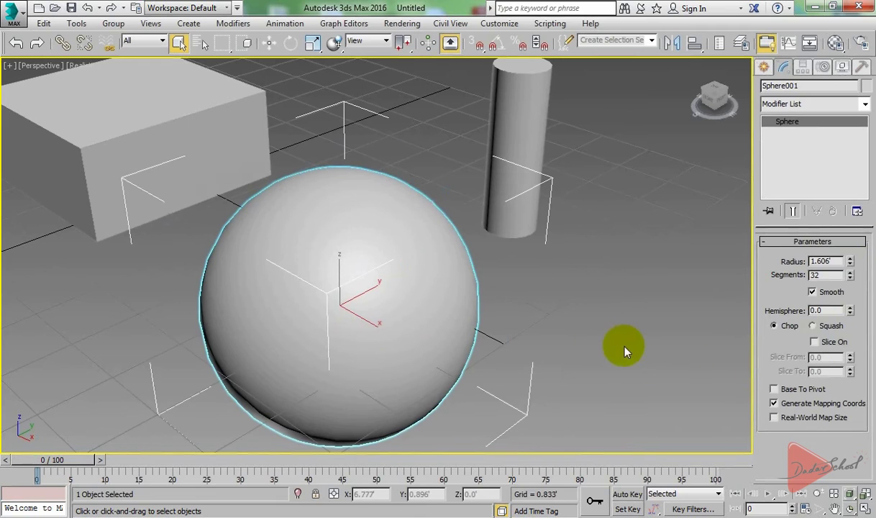
Step: Turn on Slice for Sphere001 and set Slice From to 147.0, cutting away a wedge
click(818, 344)
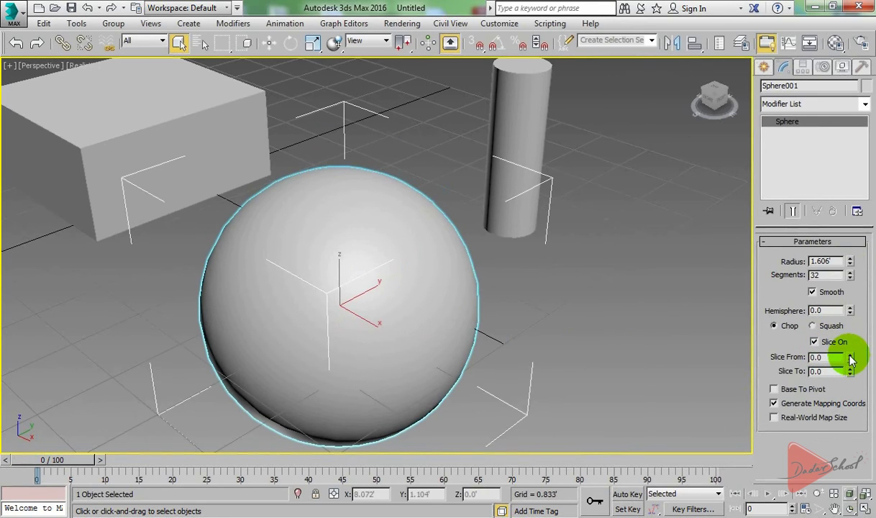
mouse_move(671, 352)
alt+middle_down()
mouse_move(629, 376)
mouse_move(700, 352)
alt+middle_up()
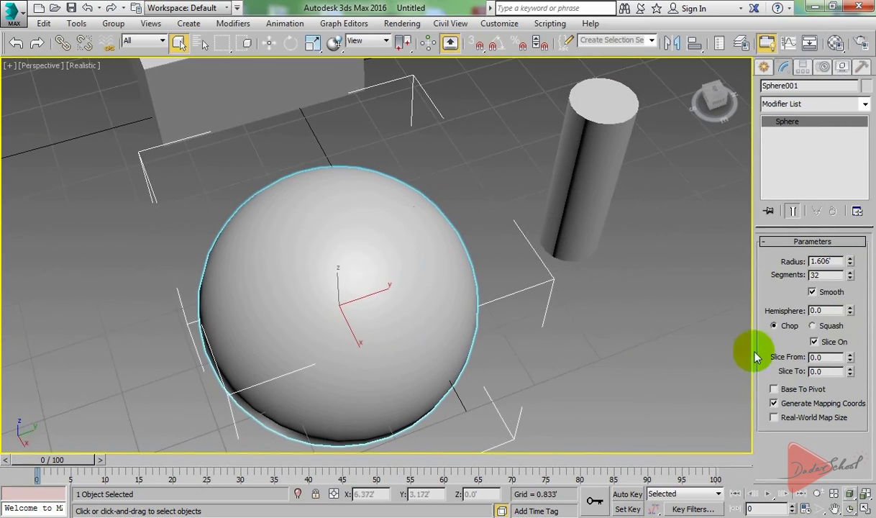
mouse_move(849, 360)
mouse_down()
mouse_move(812, 206)
mouse_move(740, 118)
mouse_move(694, 39)
mouse_move(641, 504)
mouse_move(621, 358)
mouse_move(639, 407)
mouse_move(658, 13)
mouse_move(661, 494)
mouse_move(672, 43)
mouse_move(698, 232)
mouse_move(723, 274)
mouse_move(729, 250)
mouse_move(708, 157)
mouse_up()
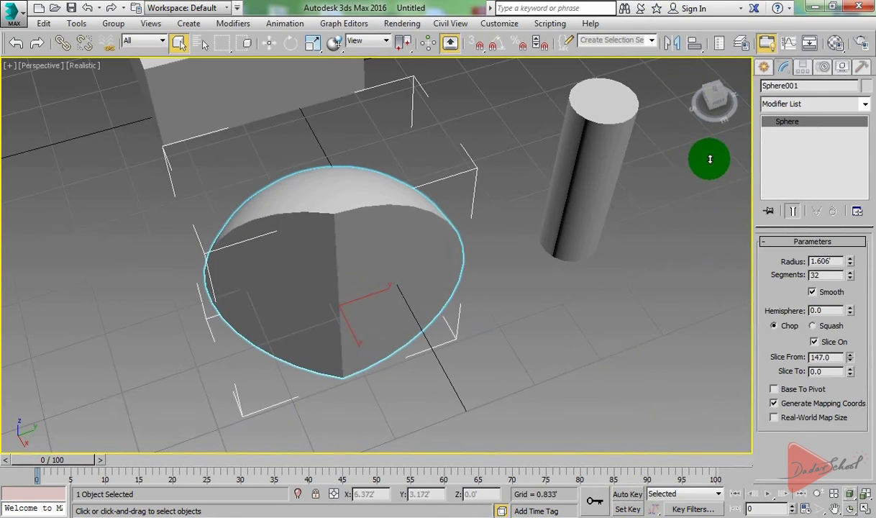
scroll(677, 283, down, 3)
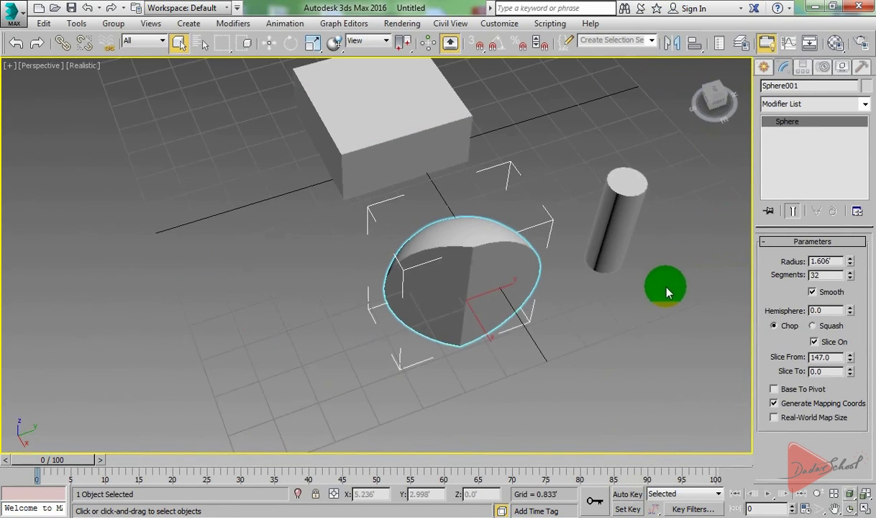
right_click(637, 284)
Step: Create Tube001 left of the box with radius 1 at 1.911', radius 2 at 1.139', height 2.908'
click(764, 72)
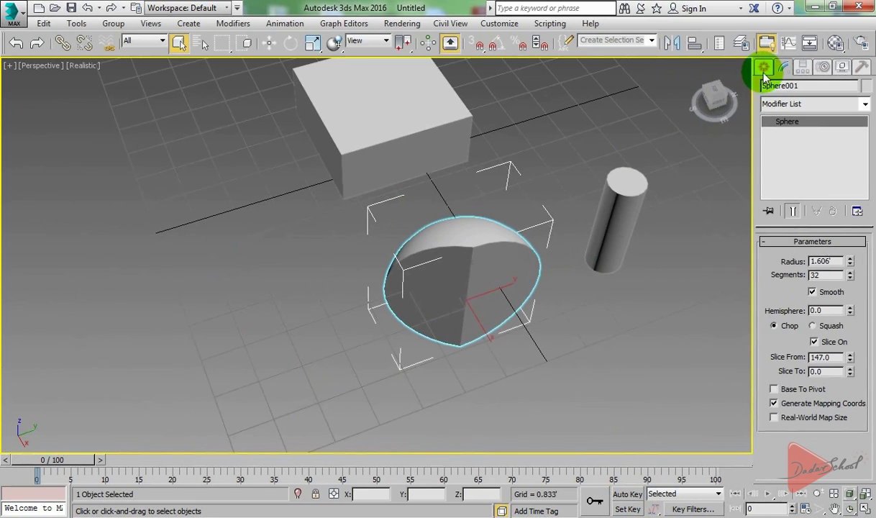
click(840, 181)
drag(215, 279, 239, 352)
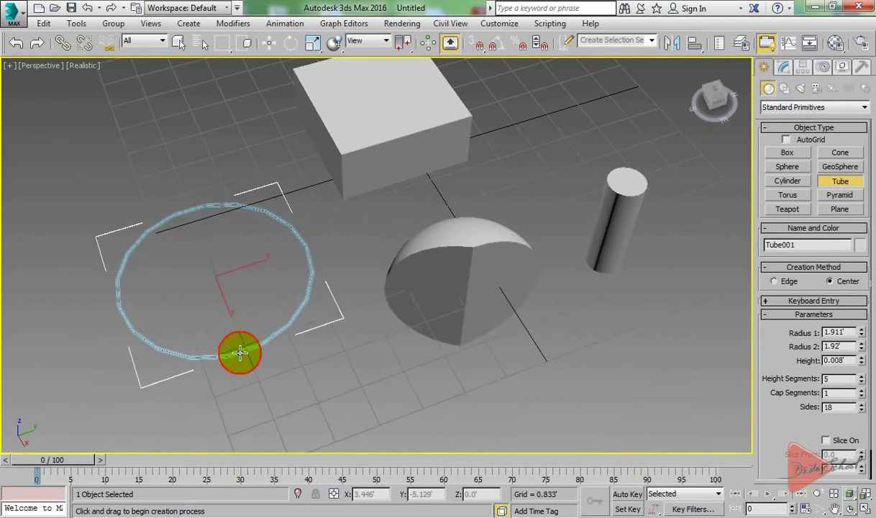
click(231, 313)
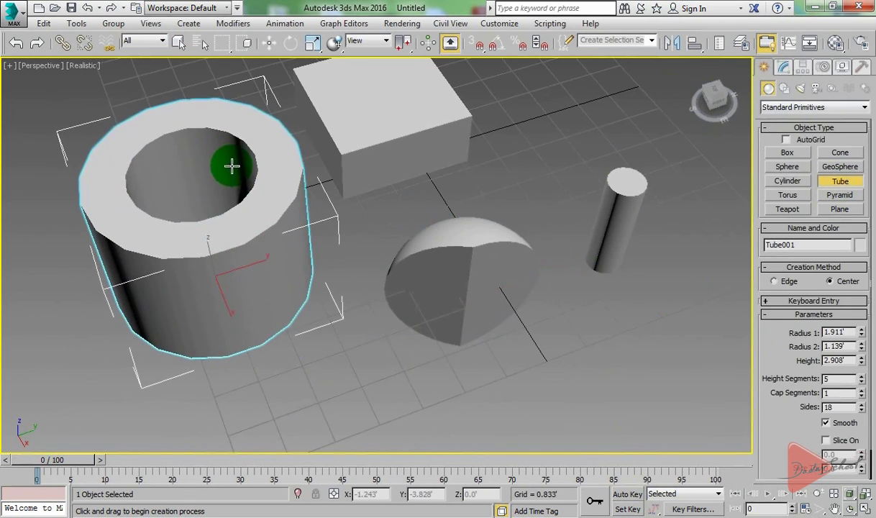
right_click(312, 246)
click(784, 67)
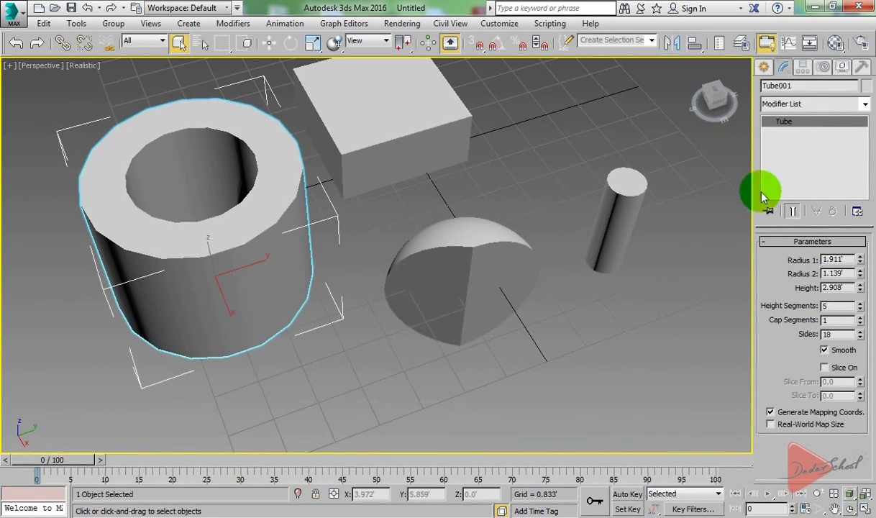
mouse_move(639, 312)
middle_down()
mouse_move(609, 304)
mouse_move(604, 288)
middle_up()
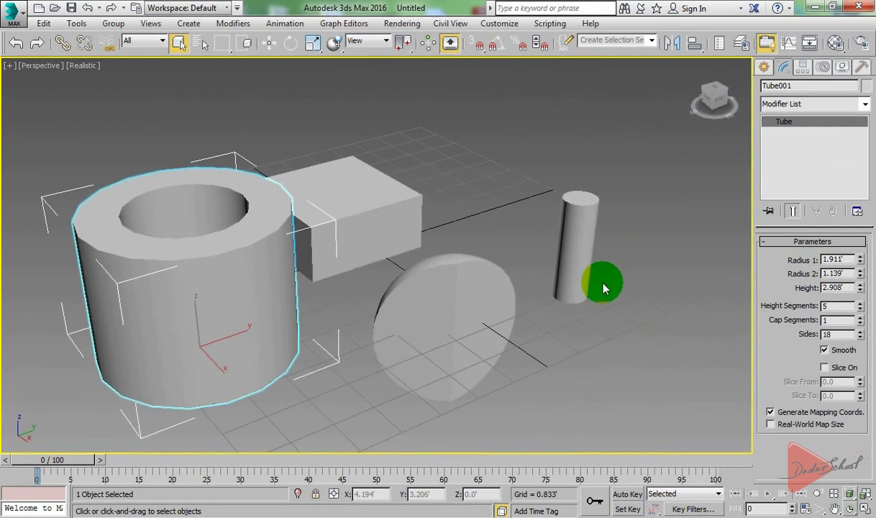